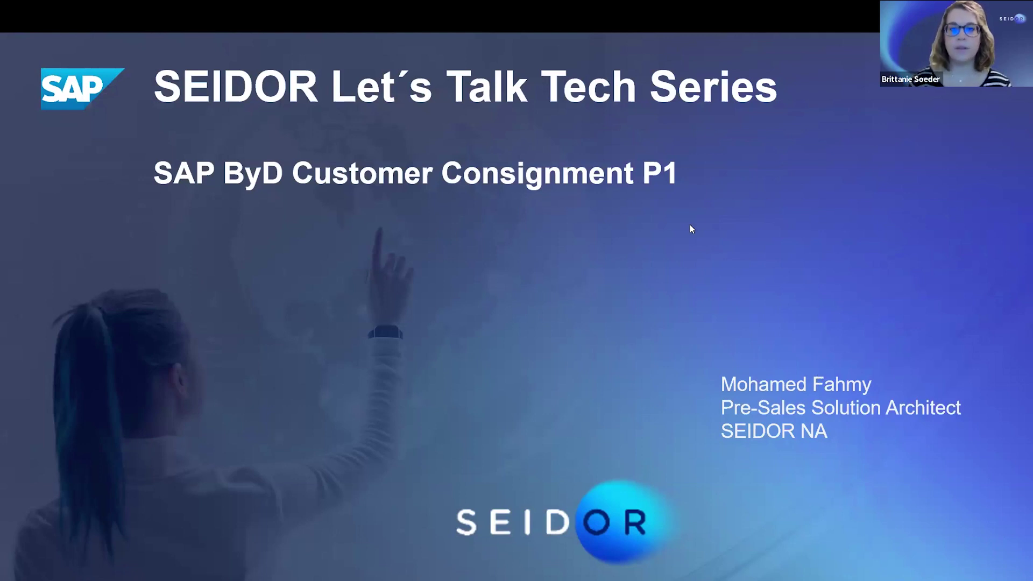
pyautogui.press('Right')
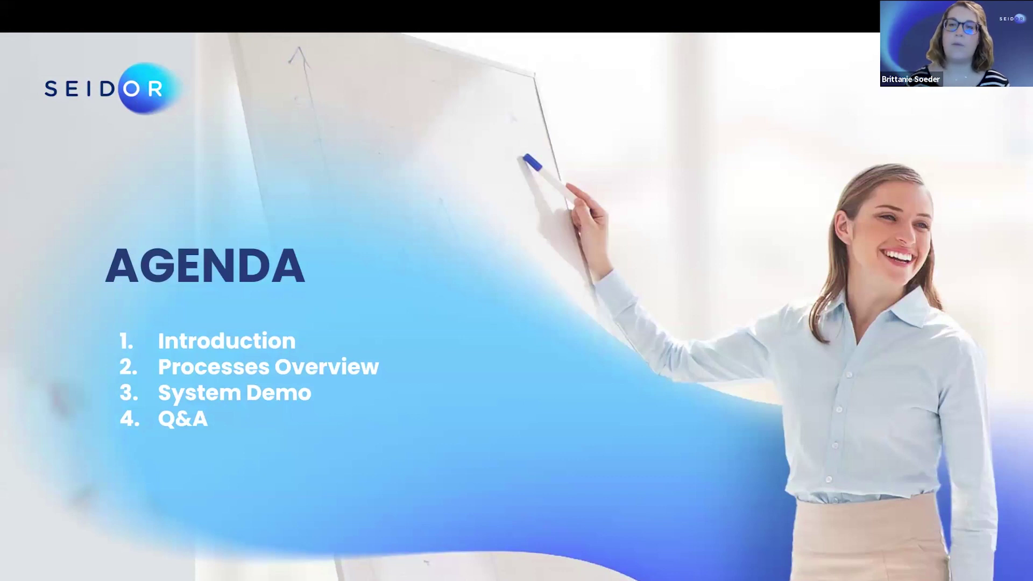
pyautogui.rightClick(201, 549)
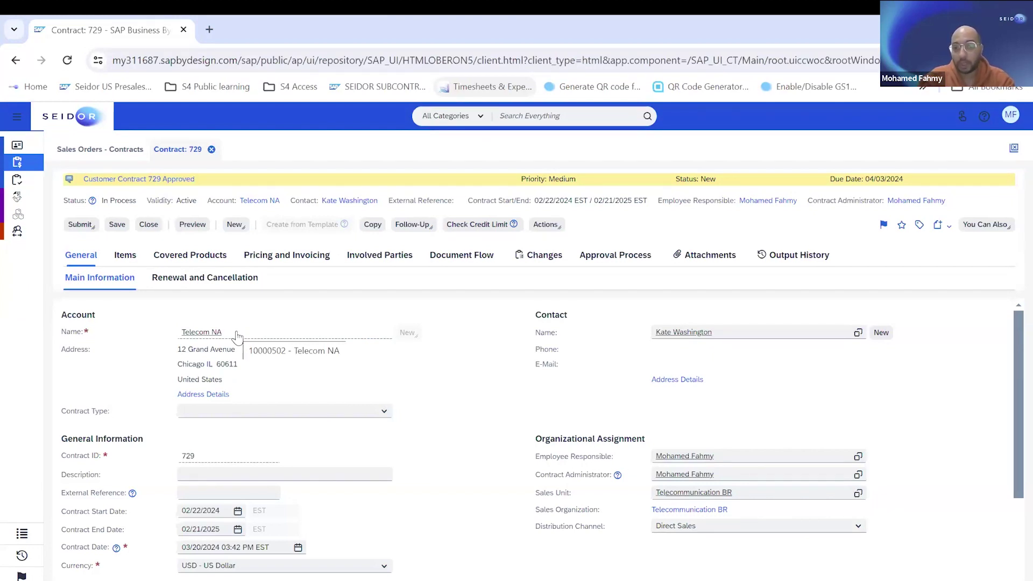
# Display contract 729's item 10: 20 ea of the 16 Port Gigabit switch at 90.00 USD.
pyautogui.click(121, 256)
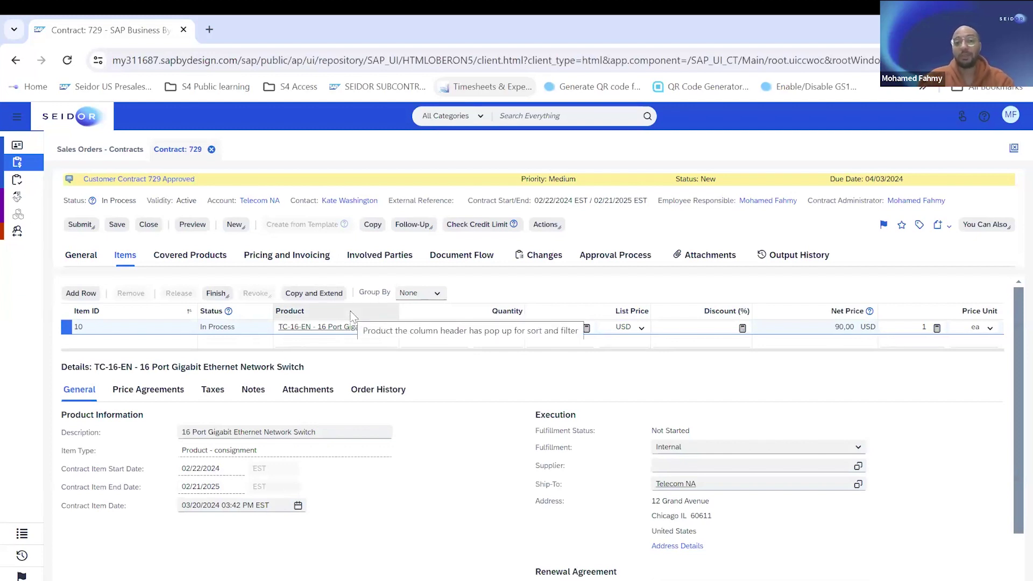
# Open sales order 8044 from contract 729's document flow.
pyautogui.click(471, 255)
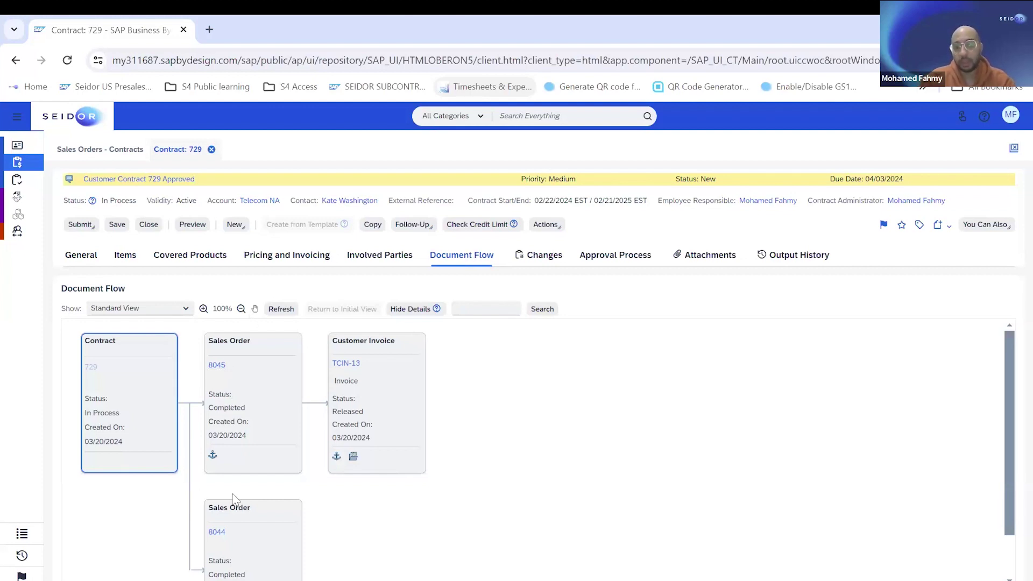
pyautogui.click(218, 532)
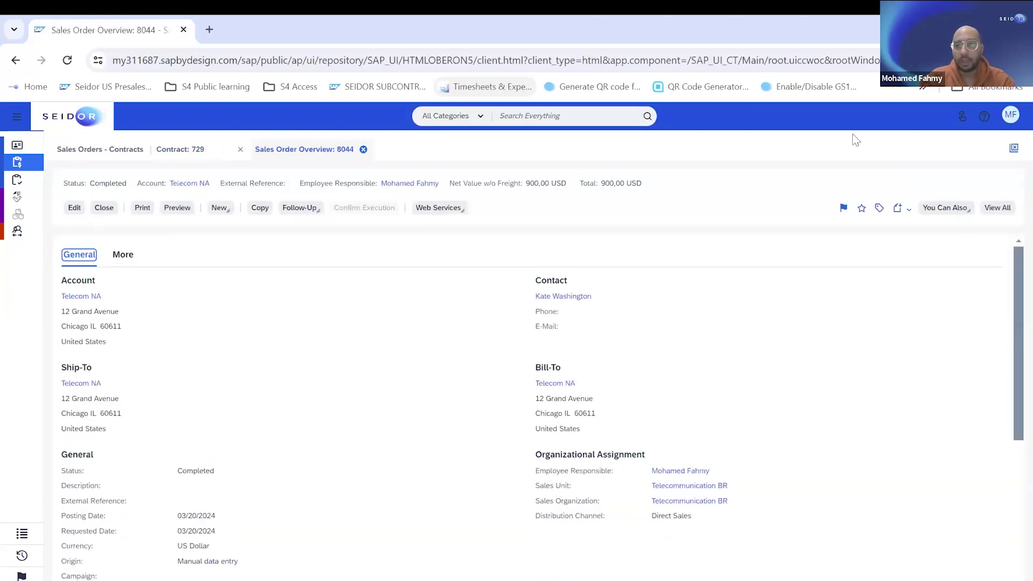
# Open sales order 8044's full record and highlight line 10's consignment fill-up item type (10 ea).
pyautogui.click(995, 209)
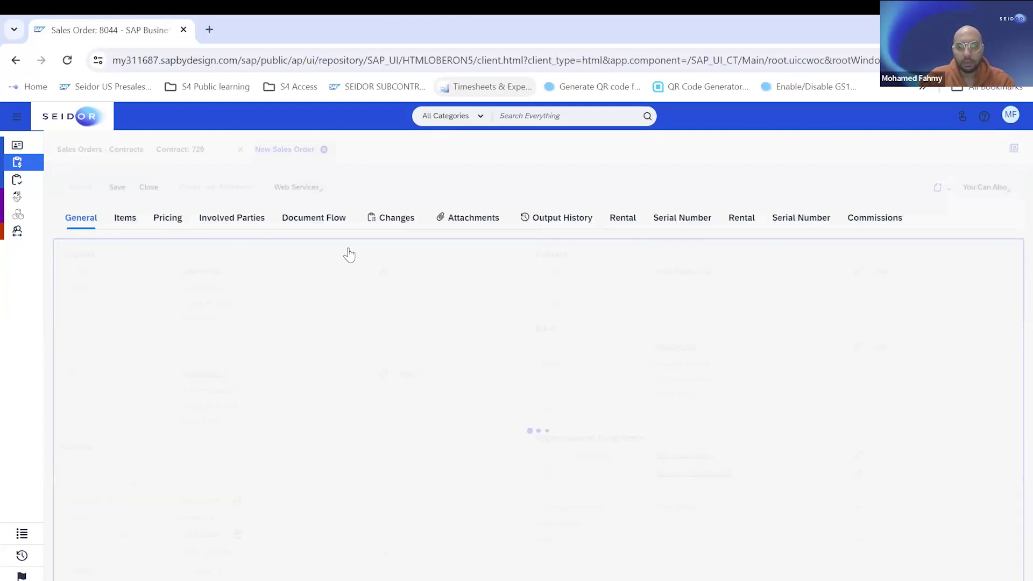
pyautogui.moveTo(185, 345); pyautogui.dragTo(408, 372)
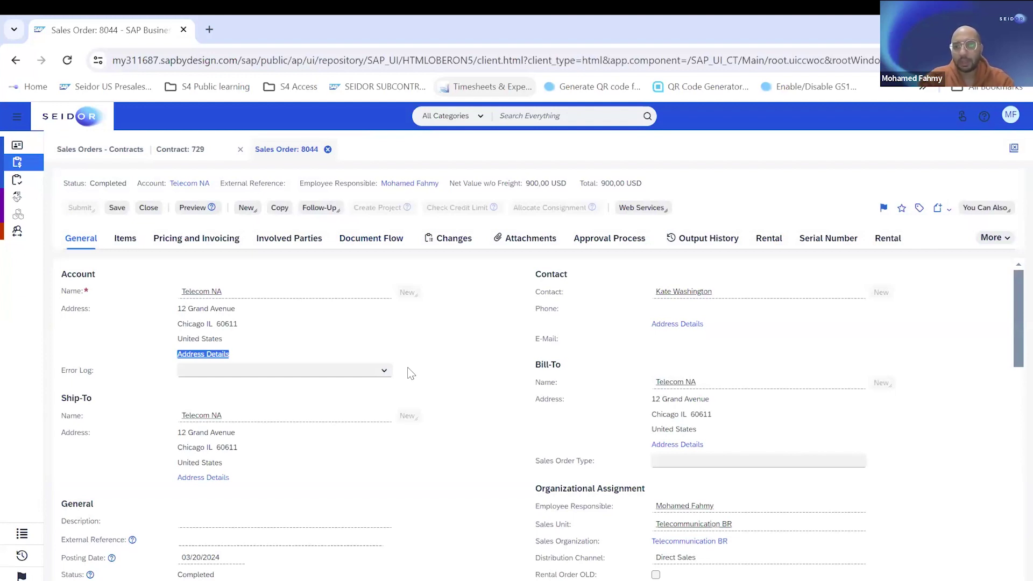
pyautogui.click(127, 240)
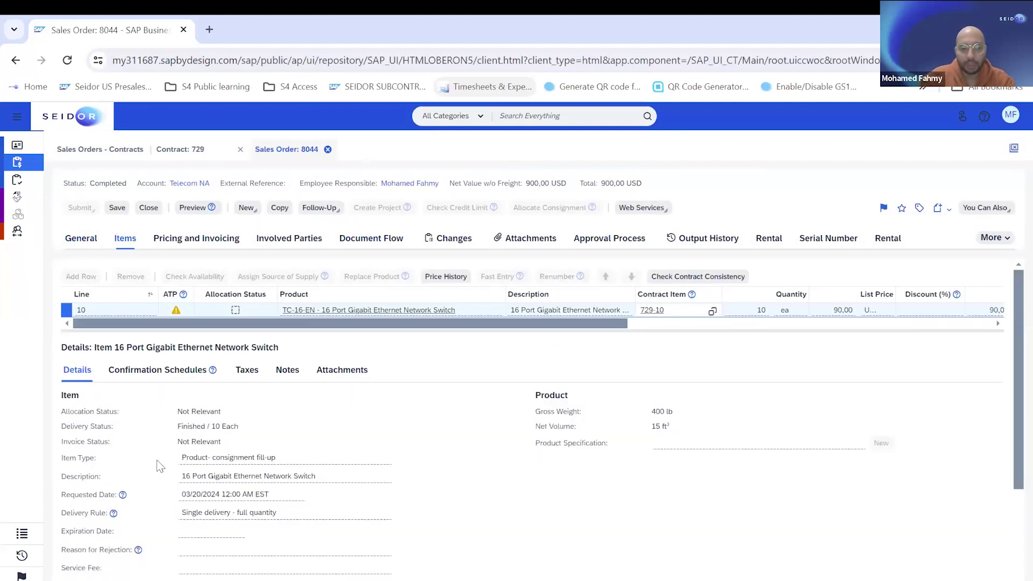
pyautogui.moveTo(212, 458); pyautogui.dragTo(331, 422)
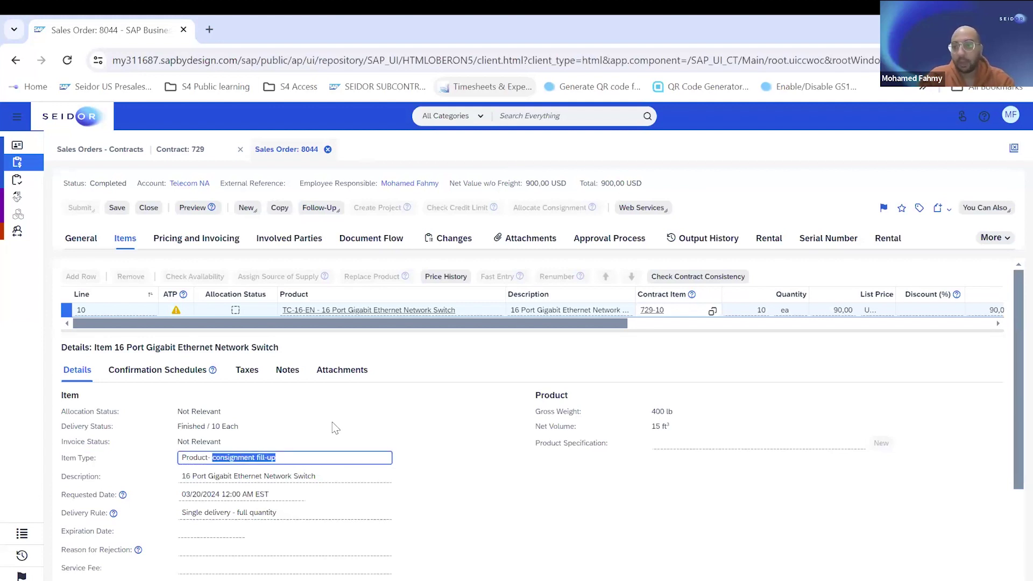
pyautogui.click(332, 422)
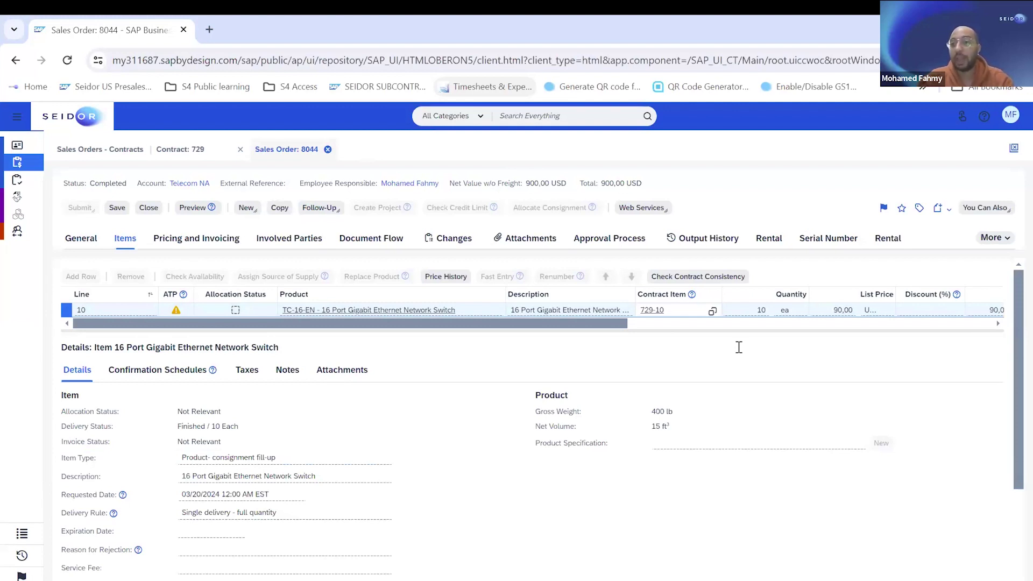
pyautogui.click(383, 244)
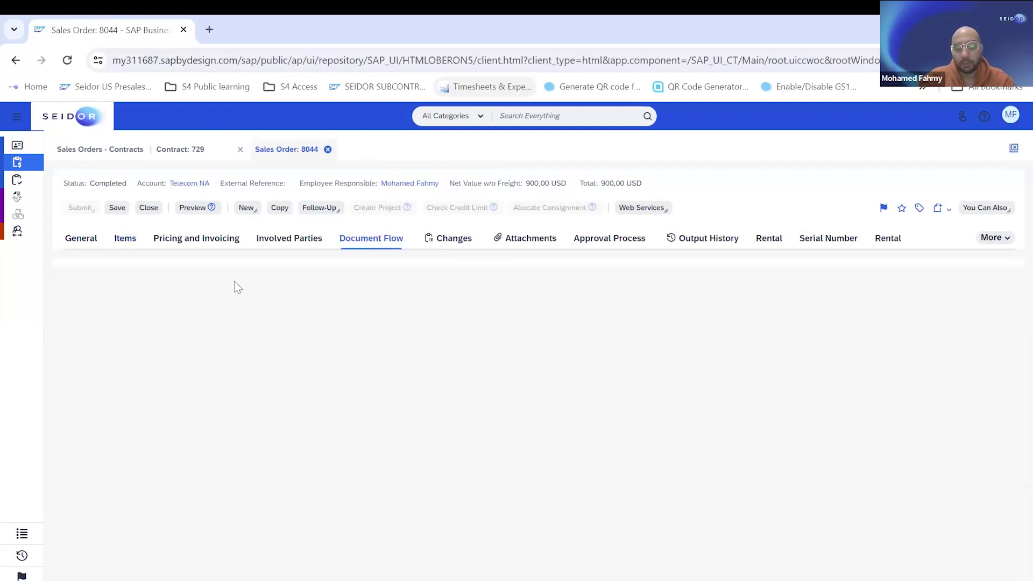
pyautogui.click(182, 294)
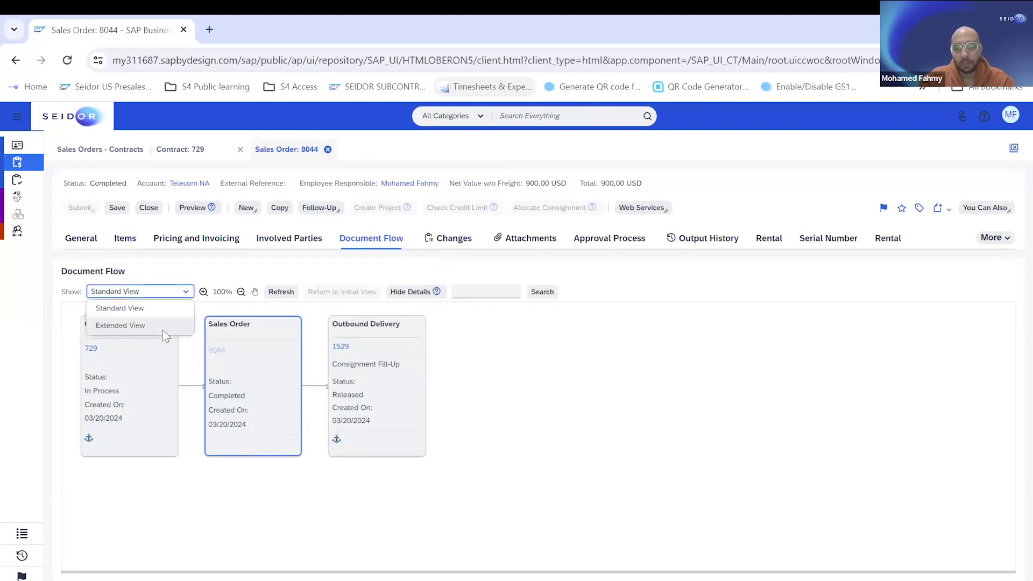
pyautogui.click(165, 326)
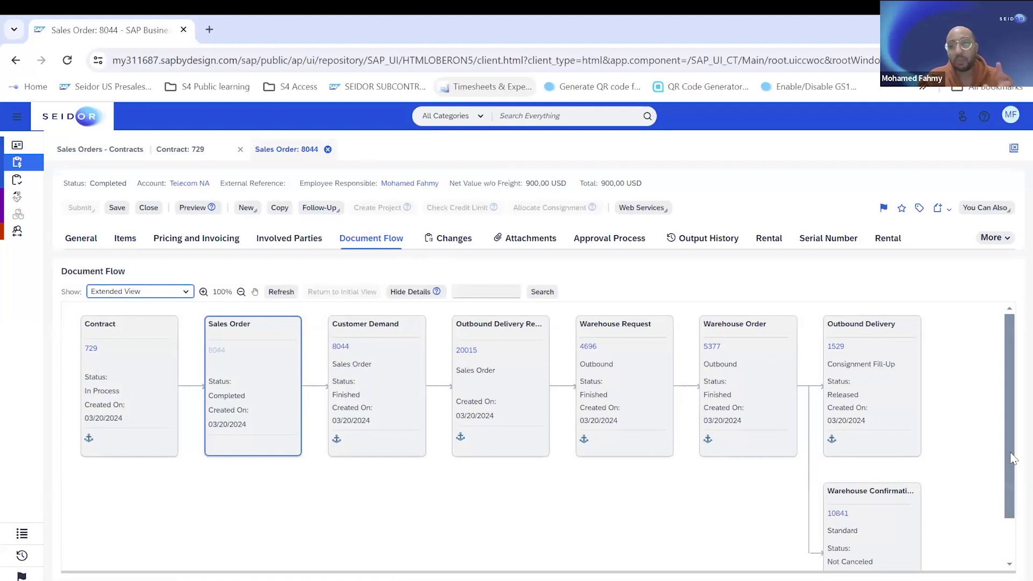
pyautogui.scroll(-1, 1009, 473)
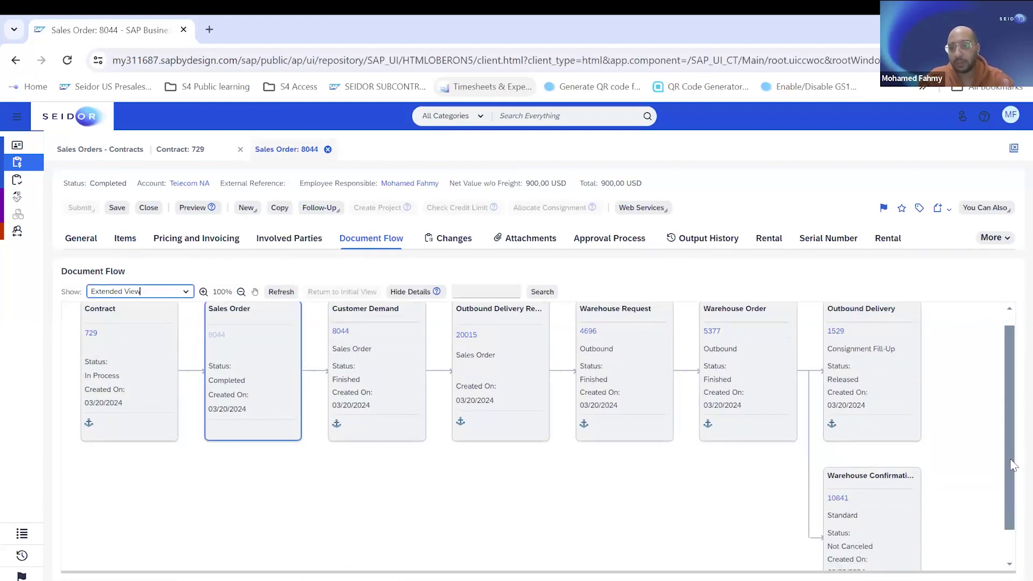
pyautogui.scroll(1, 843, 380)
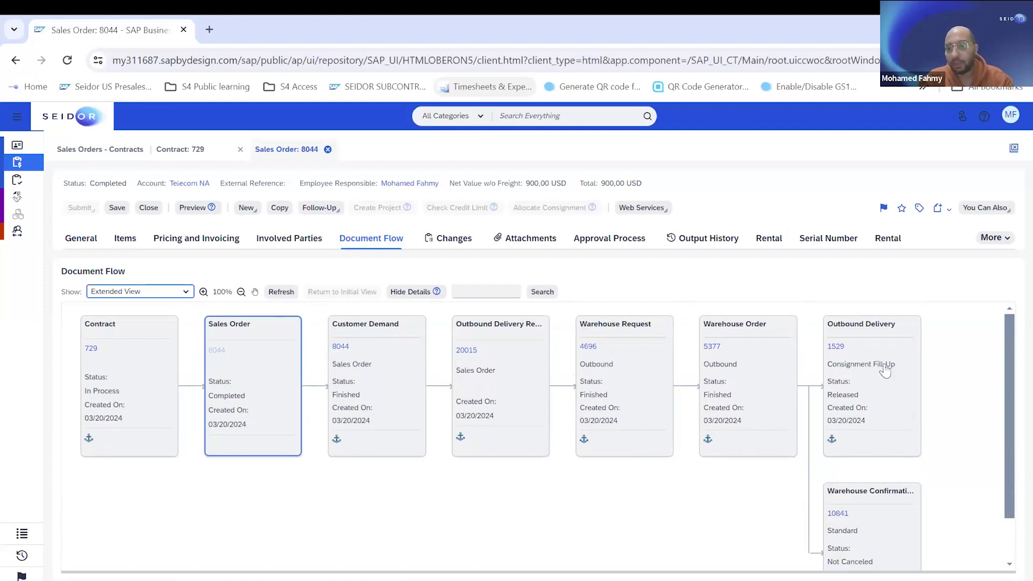
pyautogui.scroll(-5, 925, 466)
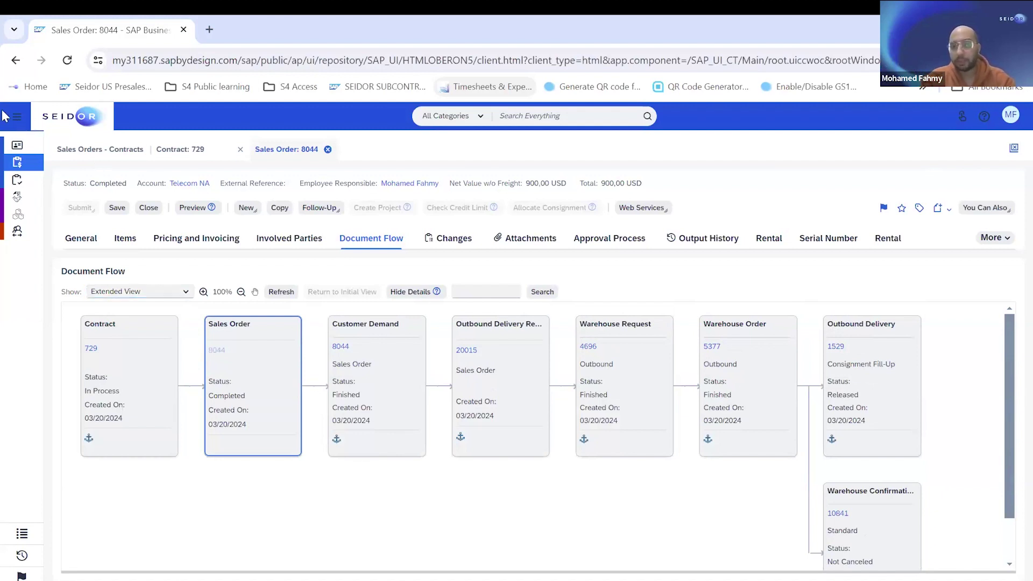
# Go to Consignment Stock Overview in the Sales Orders work center.
pyautogui.click(17, 116)
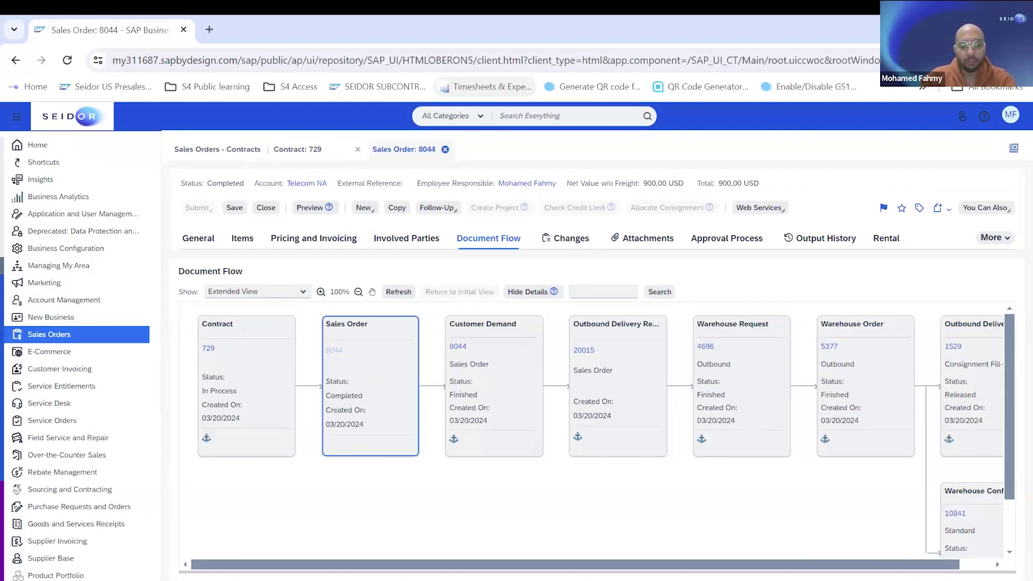
pyautogui.click(145, 454)
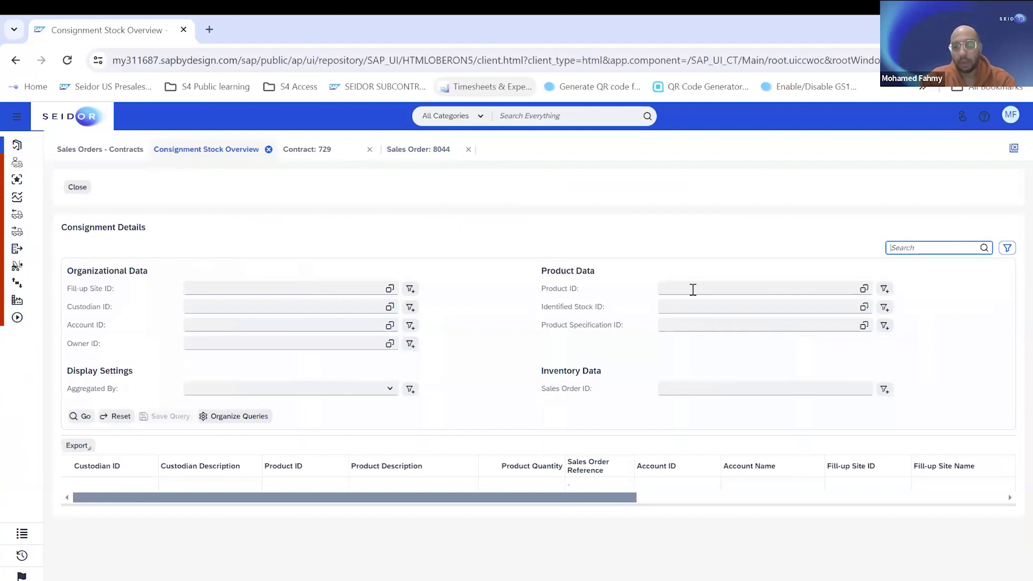
# Query consignment stock for product TC-16-EN, showing 5 ea at Telecom NA, site TC12.
pyautogui.click(693, 290)
pyautogui.write('Tc')
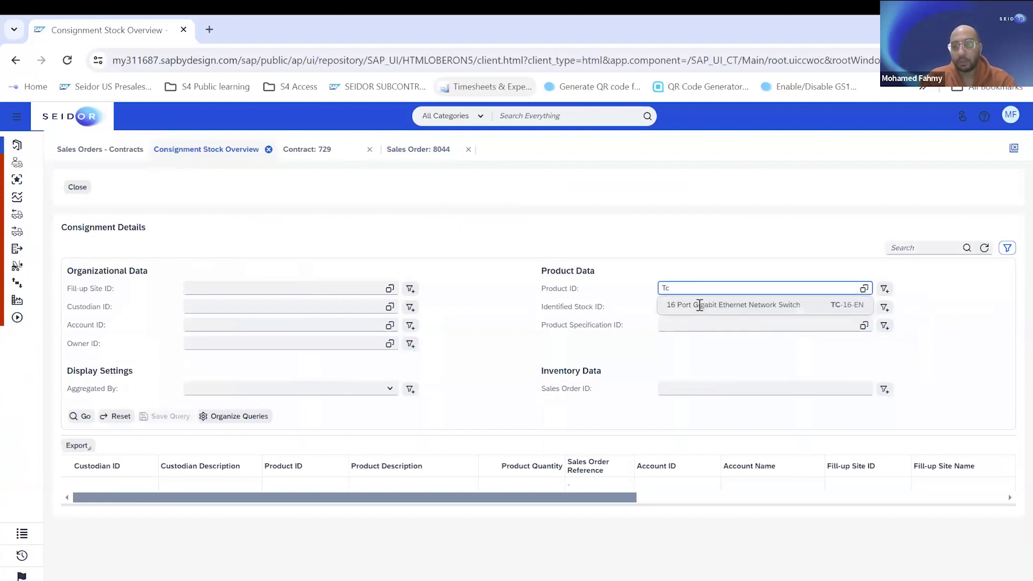
pyautogui.click(700, 305)
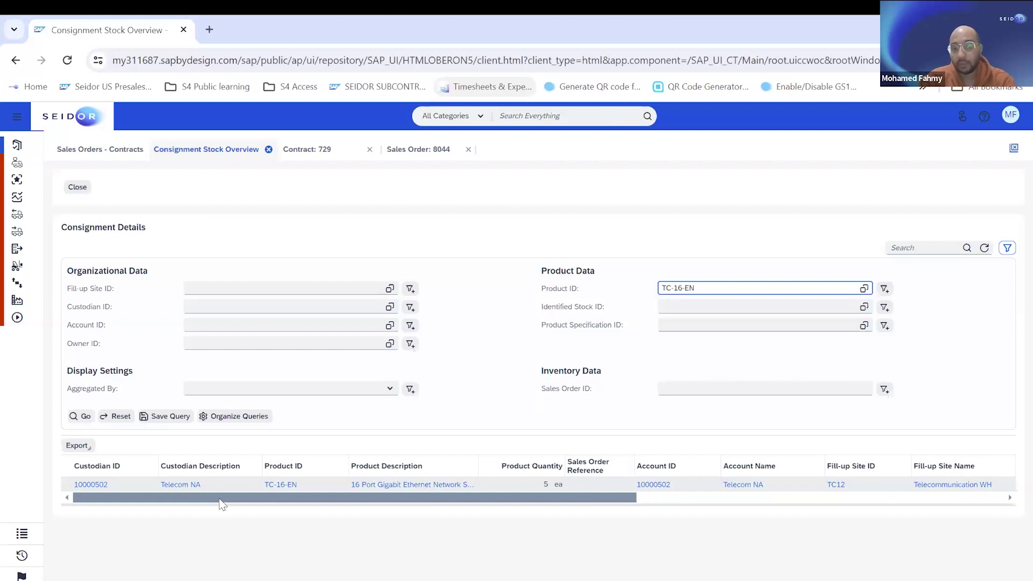
pyautogui.moveTo(295, 496); pyautogui.dragTo(401, 495)
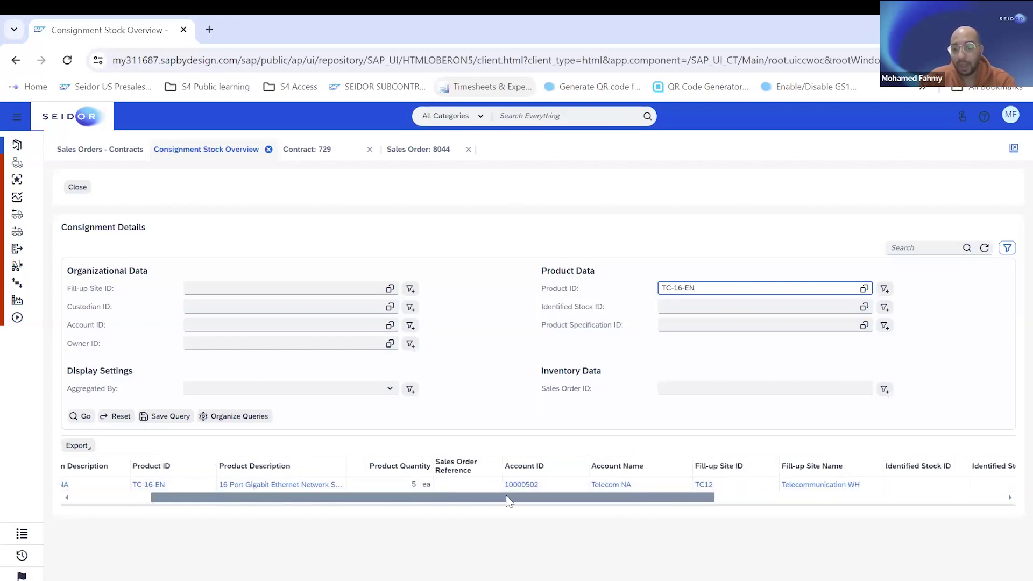
pyautogui.hscroll(5, 508, 500)
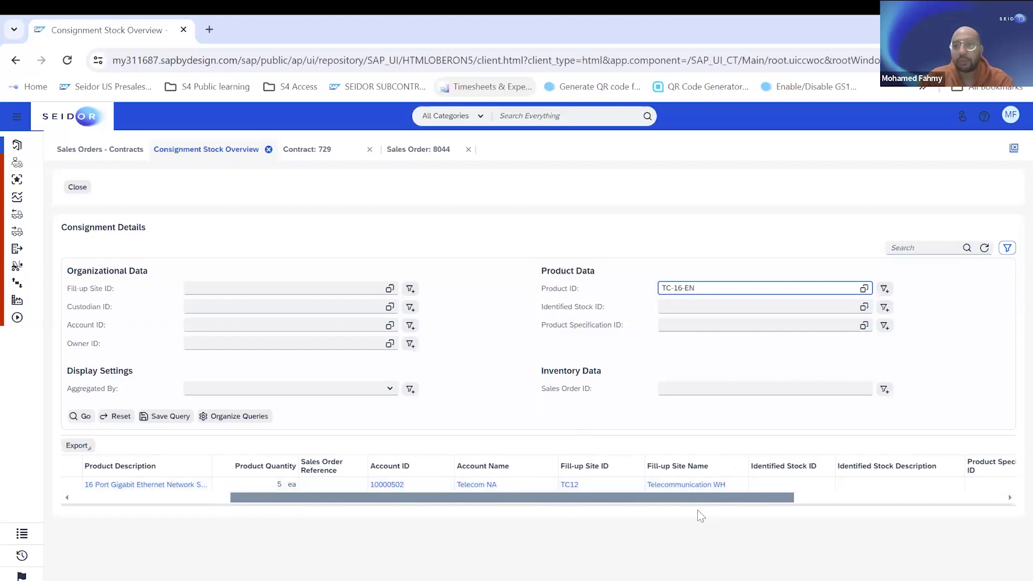
pyautogui.hscroll(5, 700, 516)
pyautogui.hscroll(2, 716, 515)
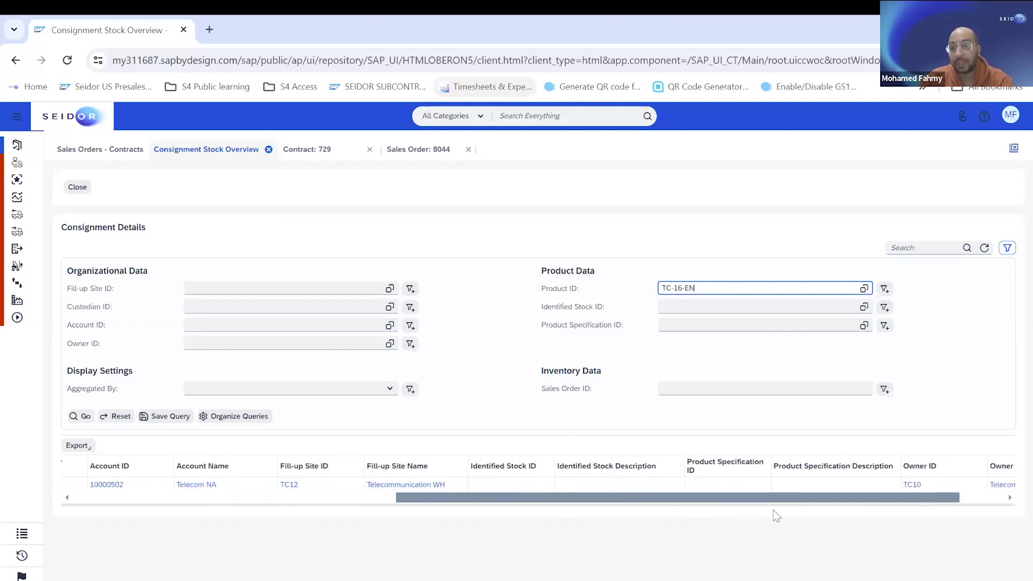
pyautogui.hscroll(2, 773, 515)
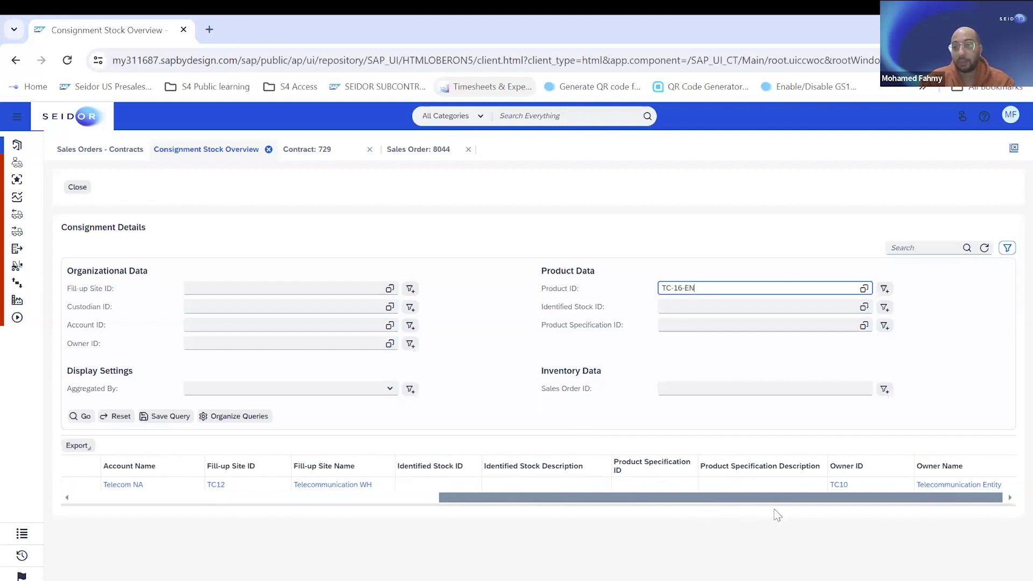
pyautogui.hscroll(-2, 653, 517)
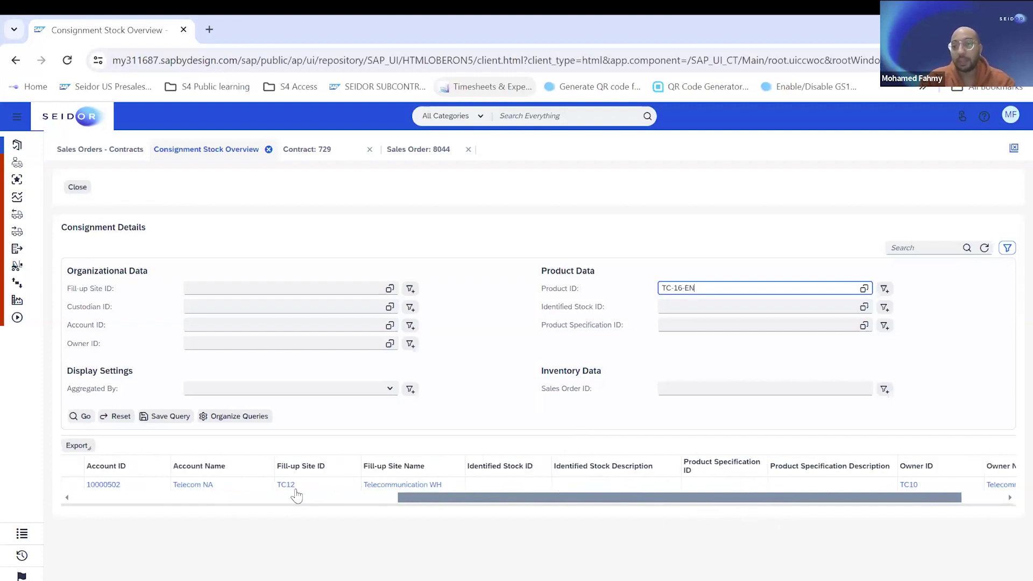
pyautogui.hscroll(-3, 296, 495)
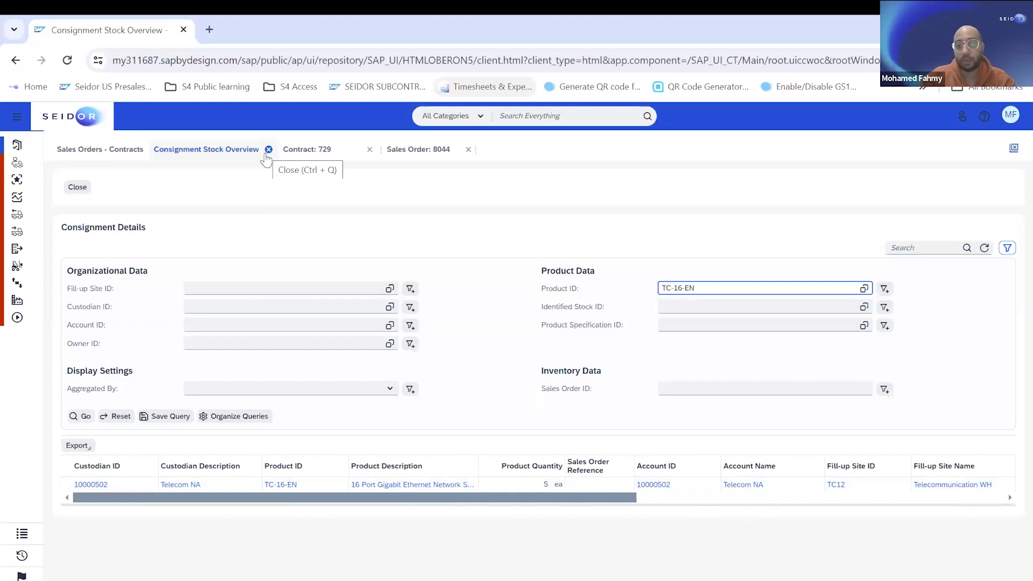
# Close the consignment overview and review contract 729's document flow with orders 8045 and 8044.
pyautogui.click(268, 149)
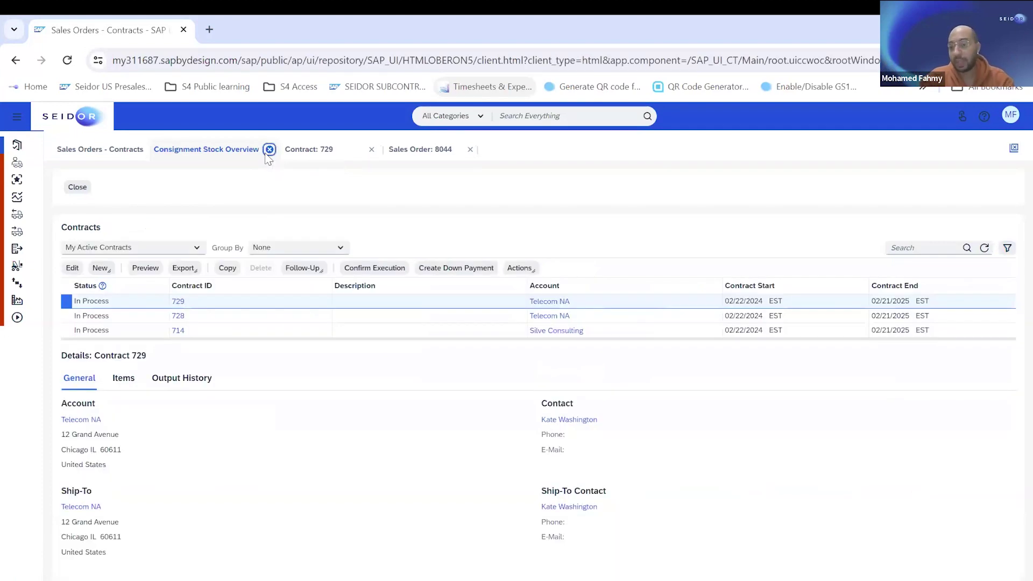
pyautogui.click(285, 147)
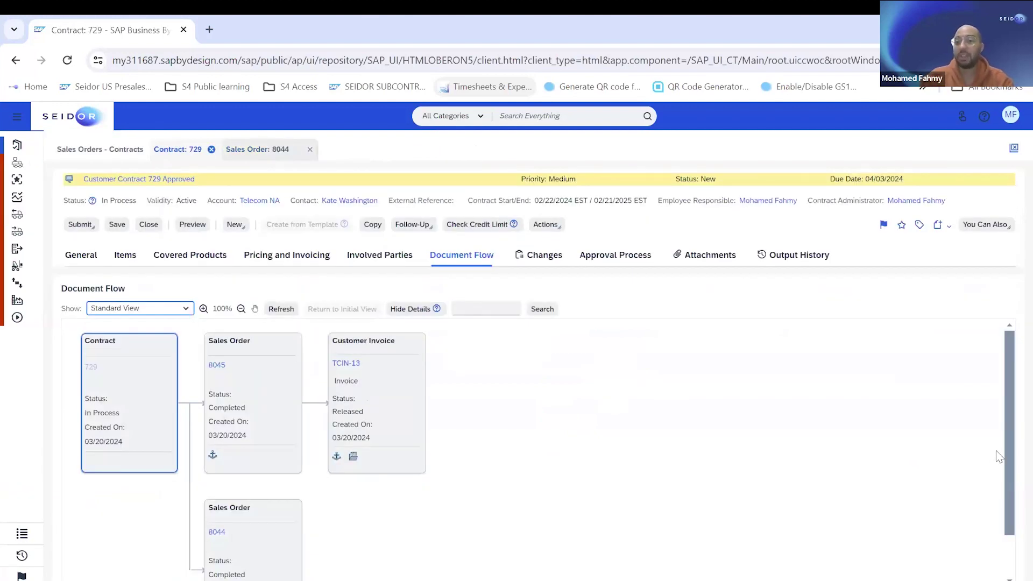
pyautogui.moveTo(1013, 456); pyautogui.dragTo(1013, 499)
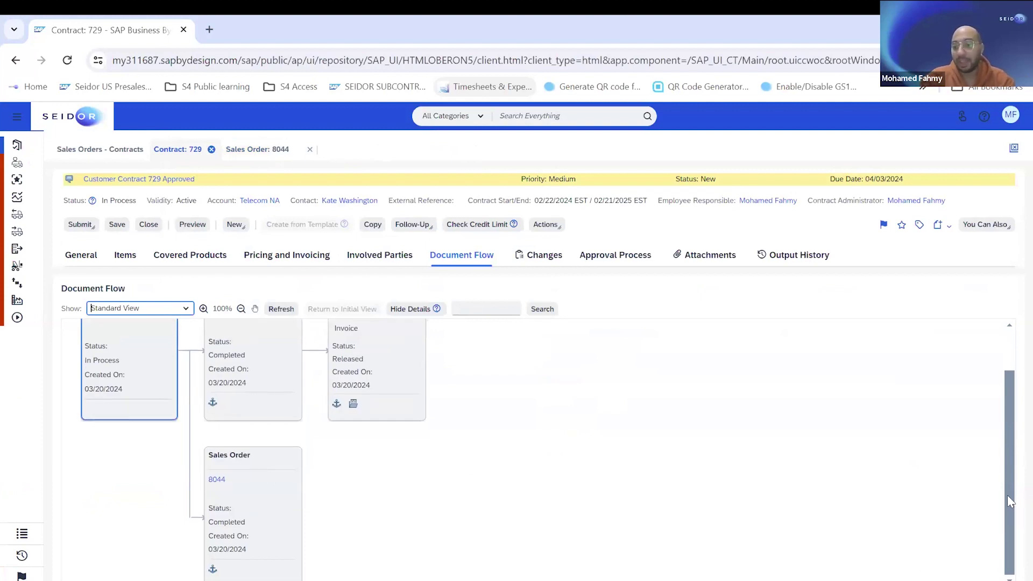
pyautogui.moveTo(1009, 501); pyautogui.dragTo(1008, 449)
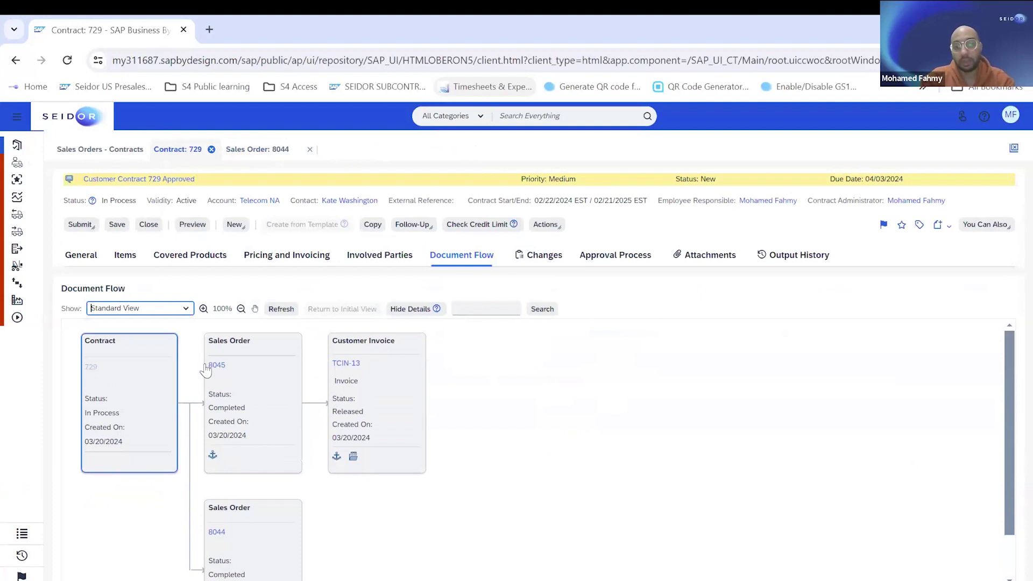
# Open completed sales order 8045 and show its line 10 consignment issue of 5 ea.
pyautogui.doubleClick(218, 367)
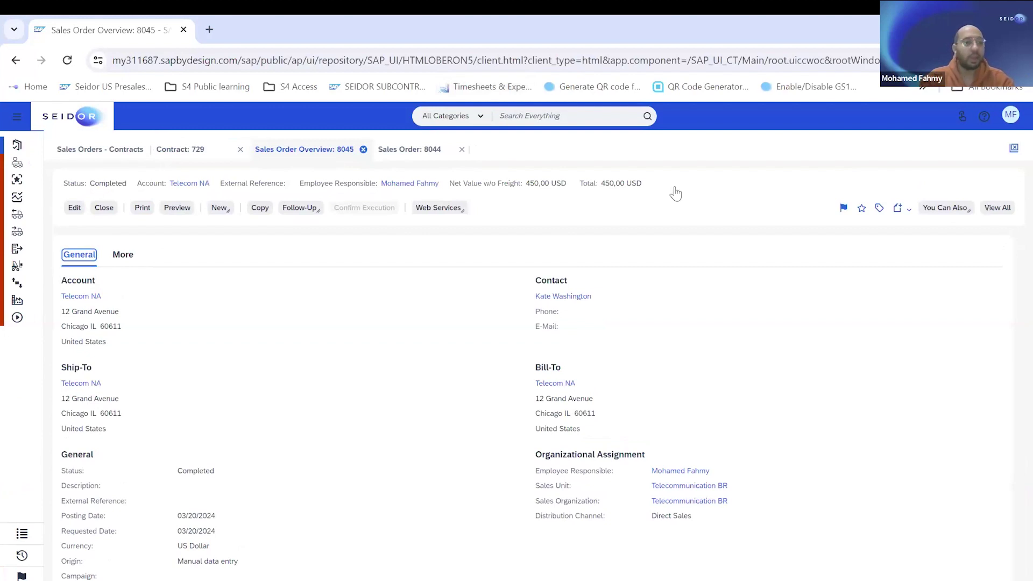
pyautogui.click(260, 208)
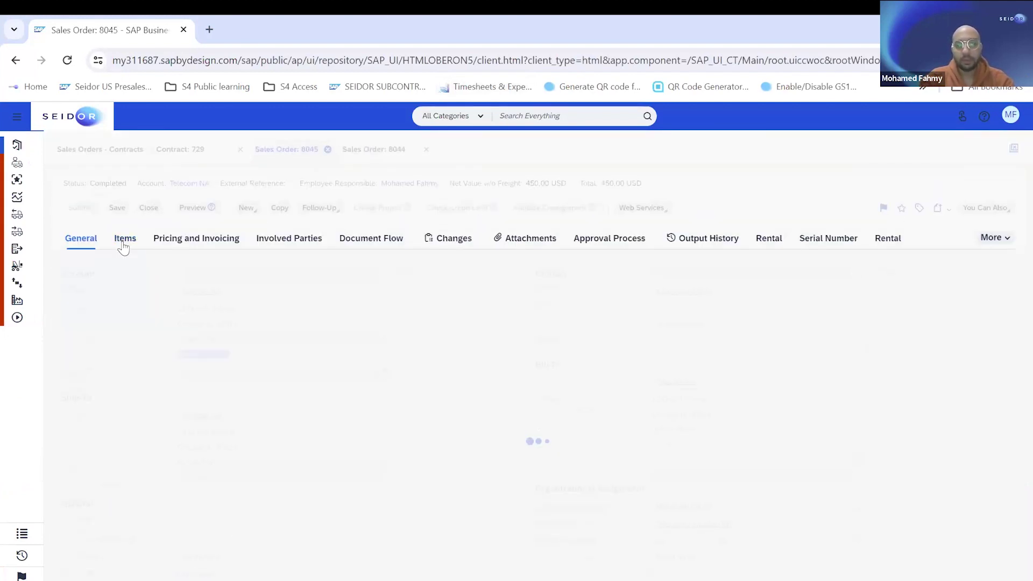
pyautogui.click(123, 243)
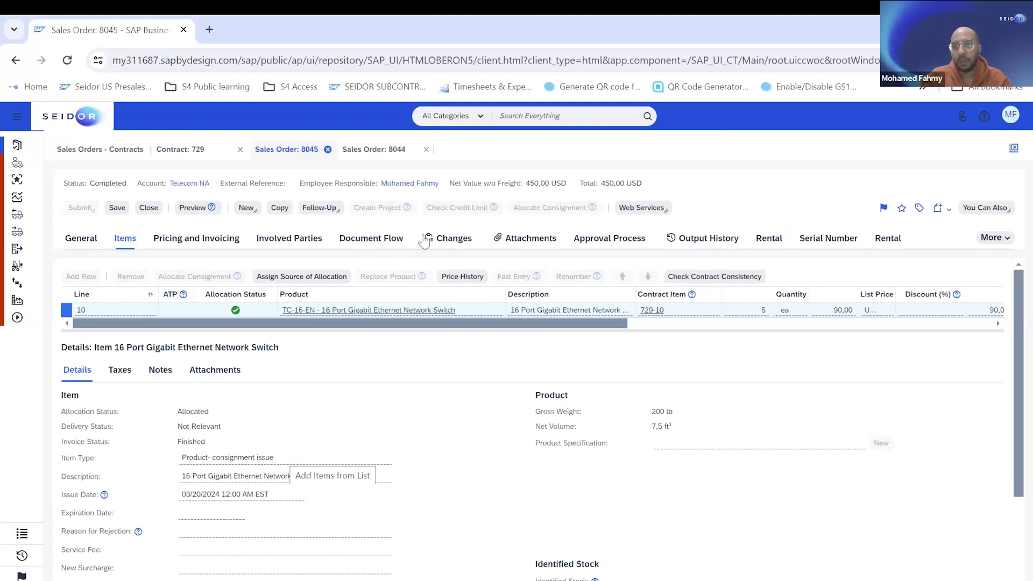
# Switch sales order 8045's document flow to Extended View, revealing invoice request 1530.
pyautogui.click(388, 239)
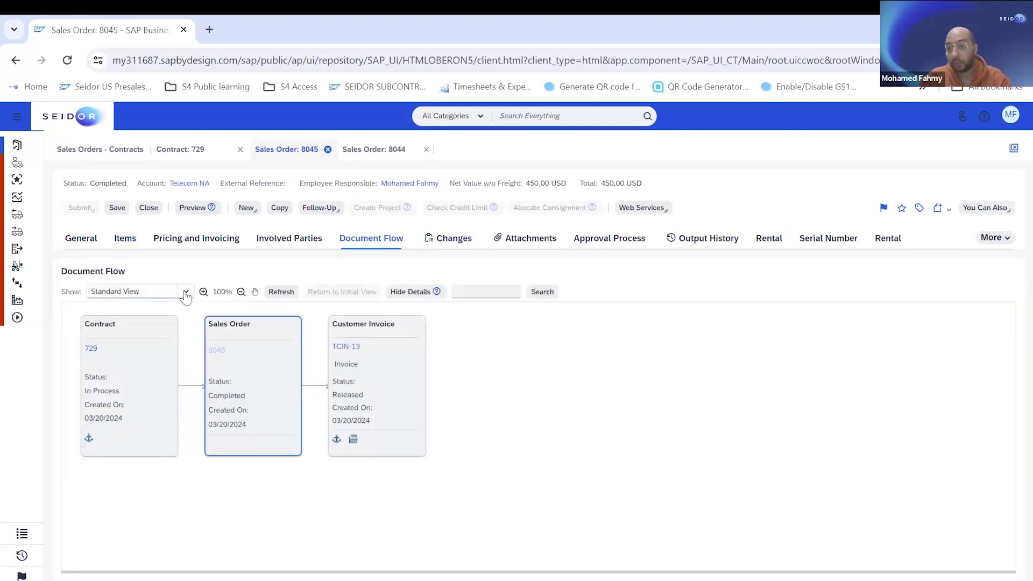
pyautogui.click(185, 297)
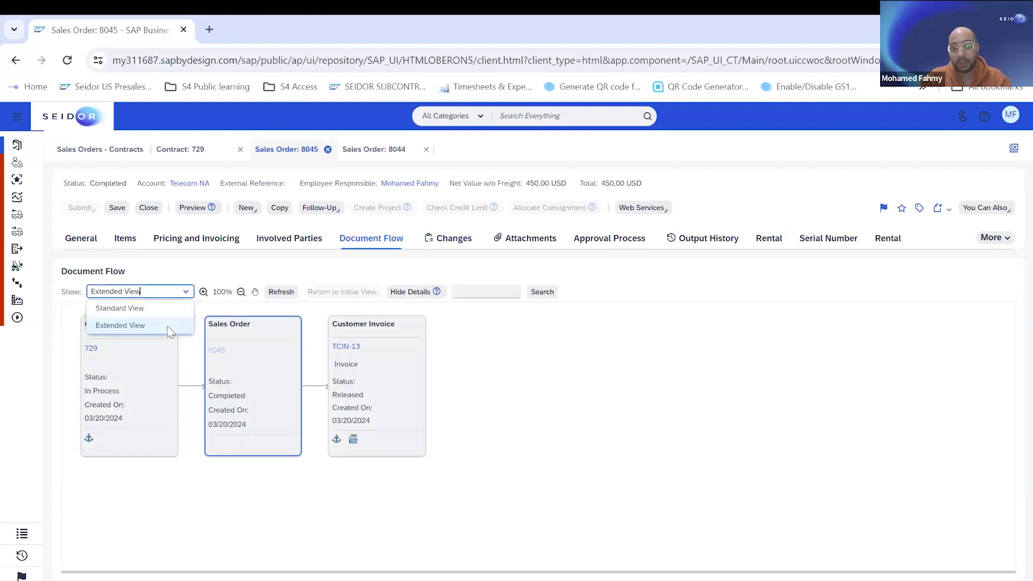
pyautogui.click(167, 326)
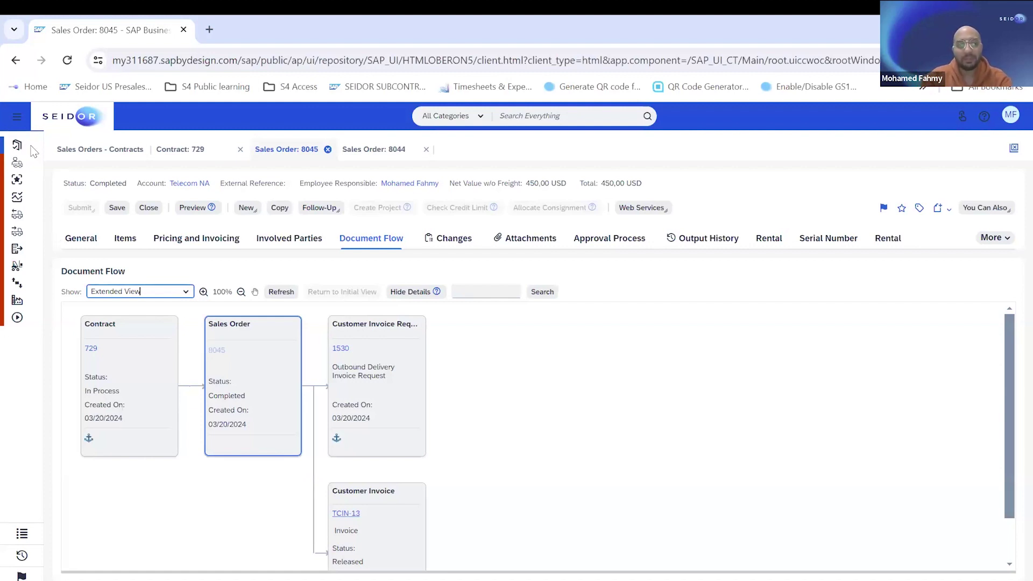
# Open General Ledger Journal Entries filtered to Last 3 Days' Postings.
pyautogui.click(16, 119)
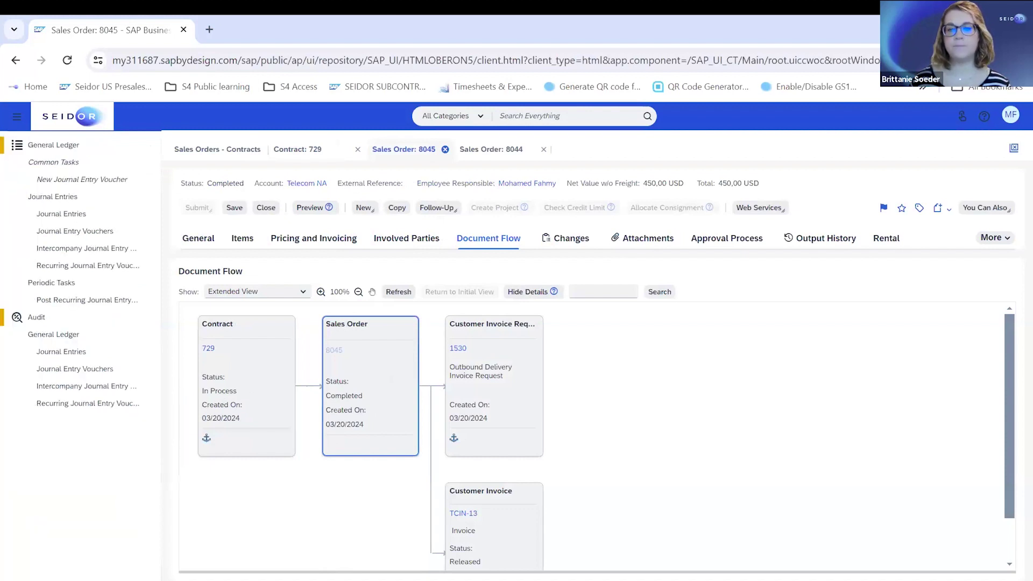
pyautogui.click(70, 197)
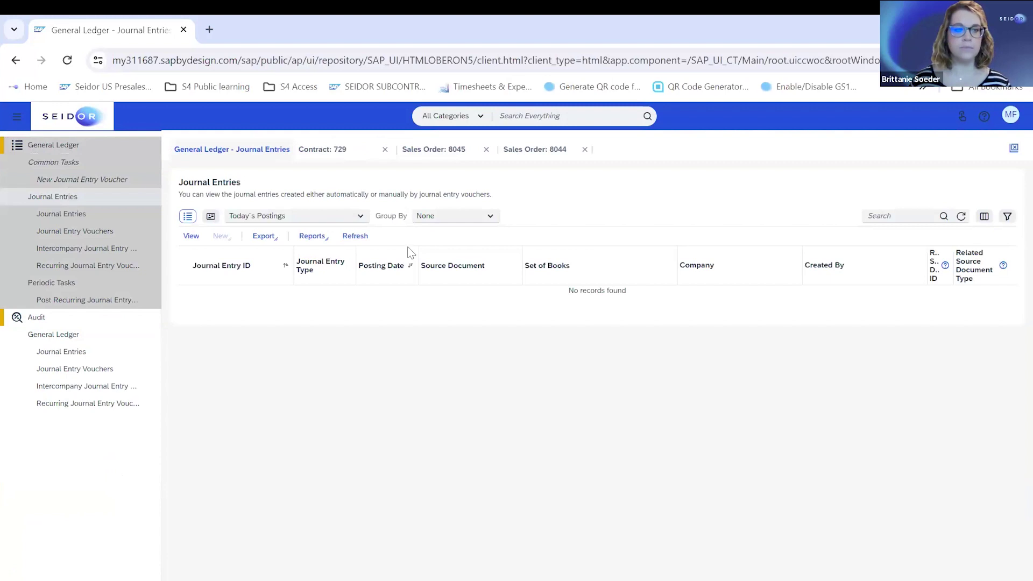
pyautogui.click(361, 218)
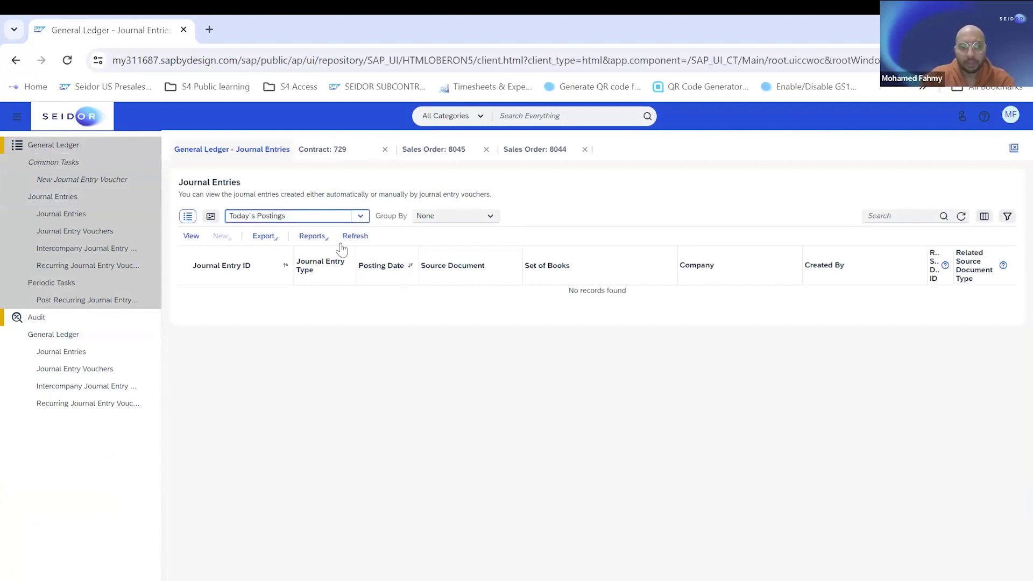
pyautogui.click(344, 249)
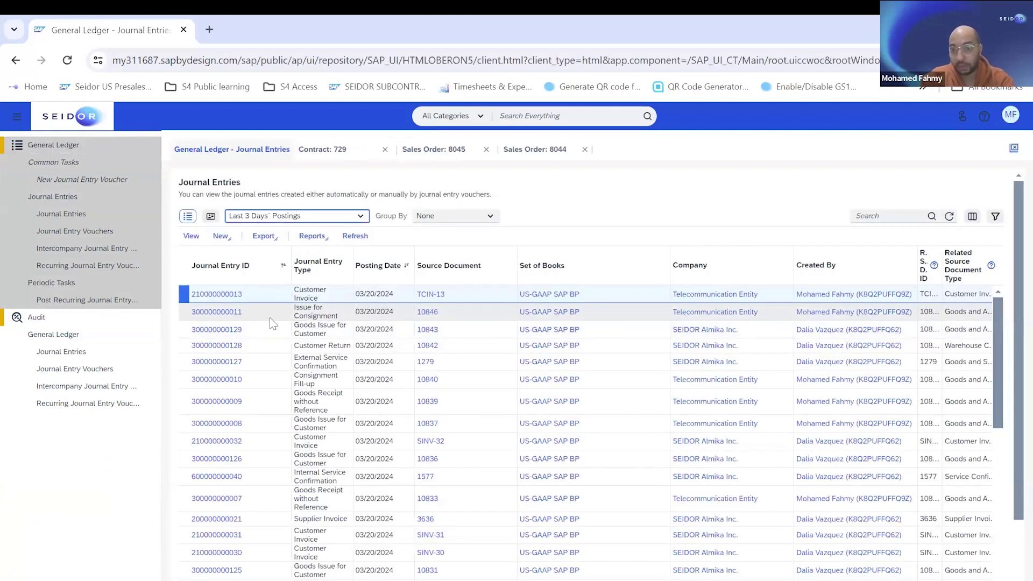
pyautogui.doubleClick(214, 313)
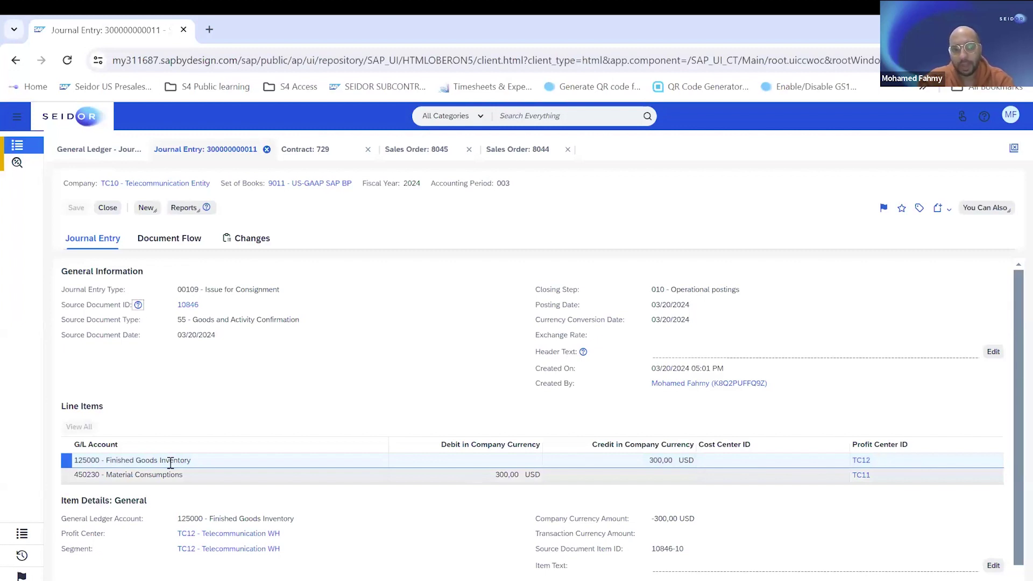
pyautogui.click(146, 473)
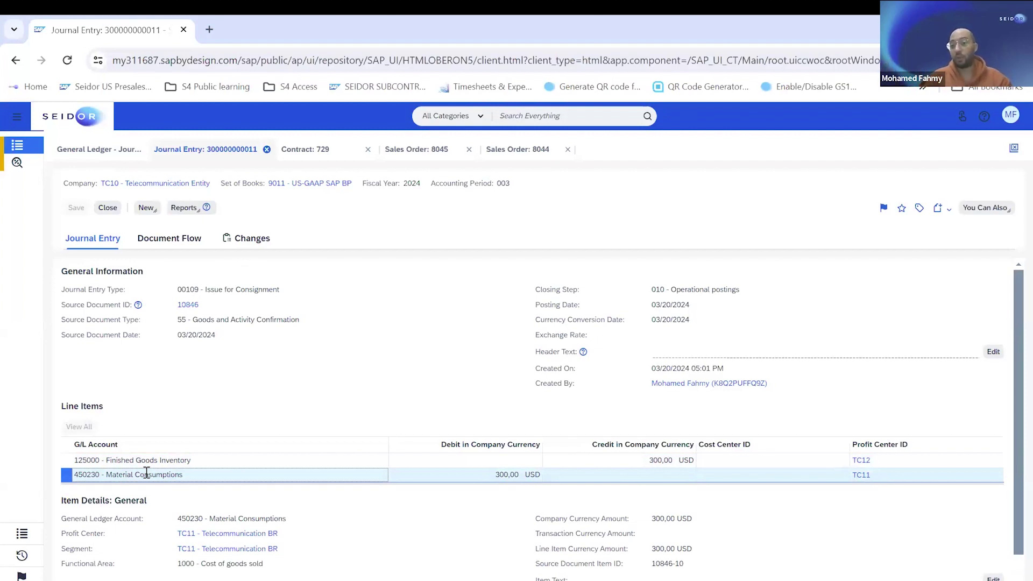
pyautogui.click(108, 213)
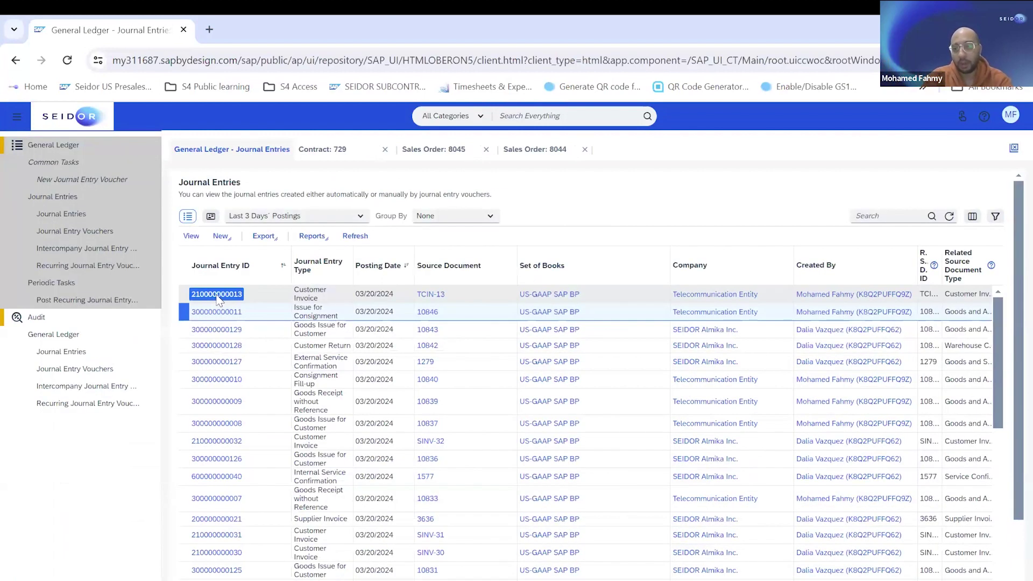
pyautogui.click(219, 300)
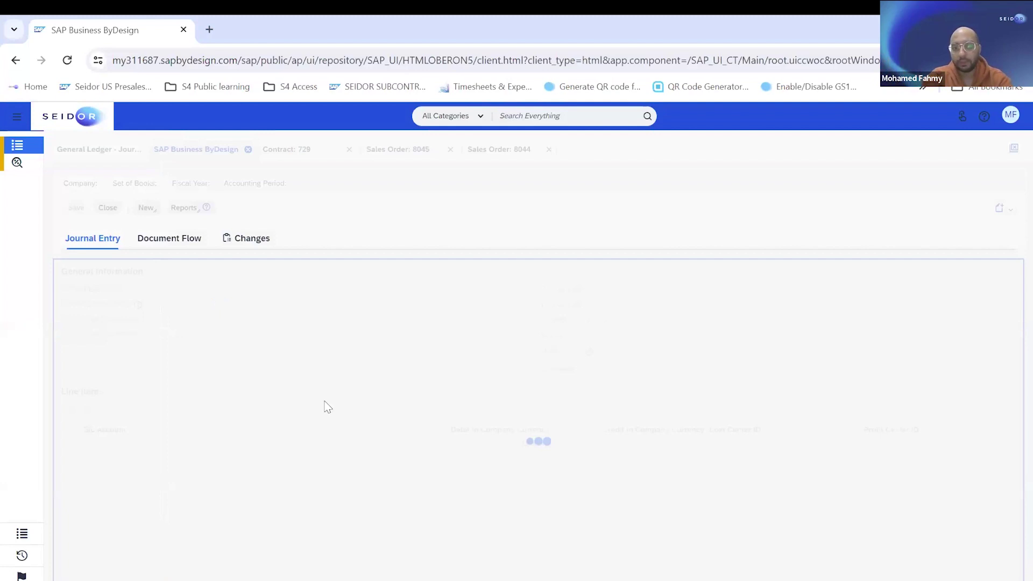